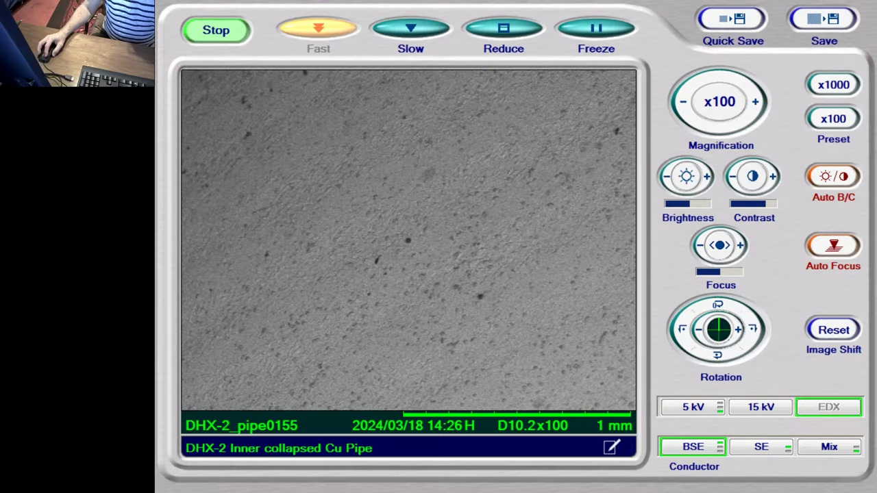
Step the magnification up from x100 to x5000 on the dark pit, then autofocus
click(757, 103)
click(757, 104)
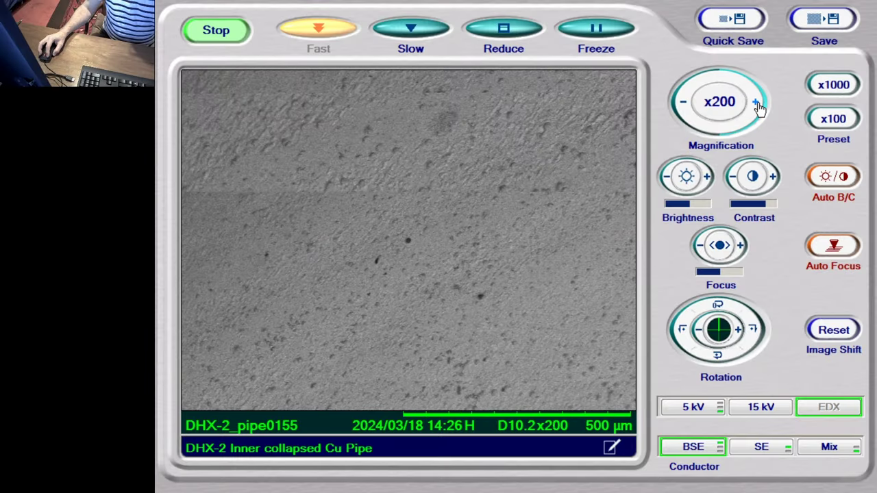
click(757, 103)
click(757, 103)
click(757, 103)
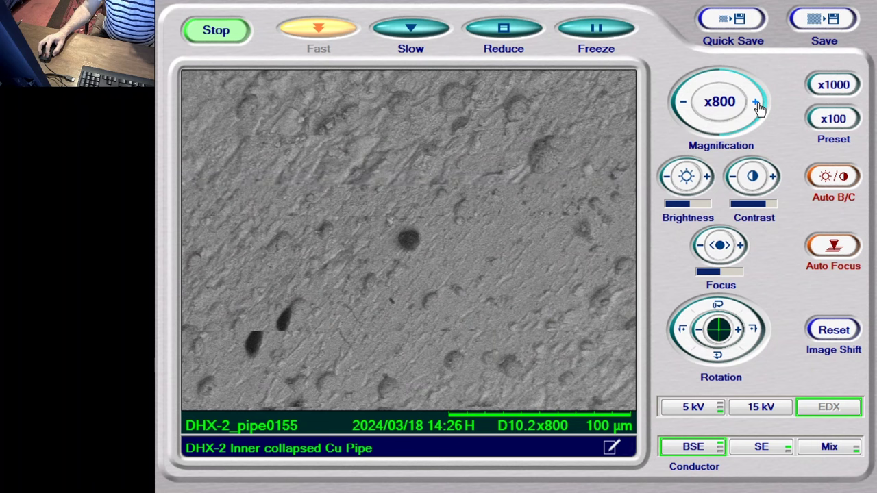
click(757, 103)
click(757, 104)
click(757, 104)
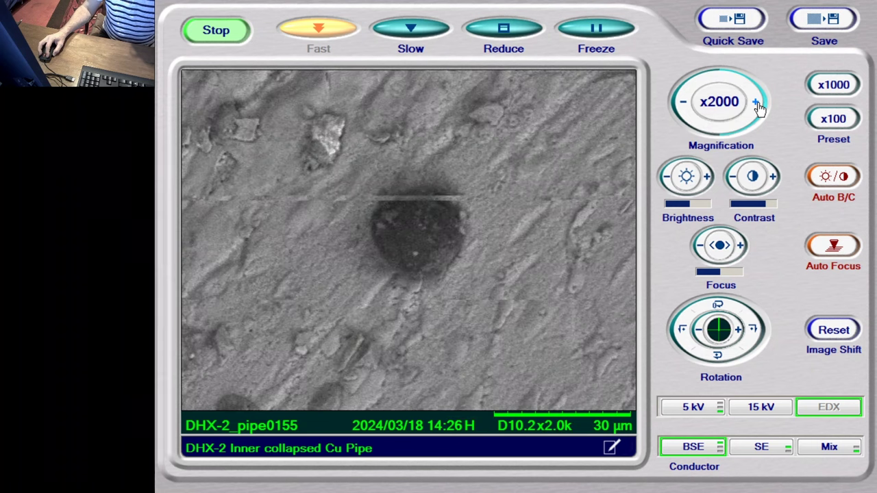
click(757, 103)
click(757, 104)
click(757, 103)
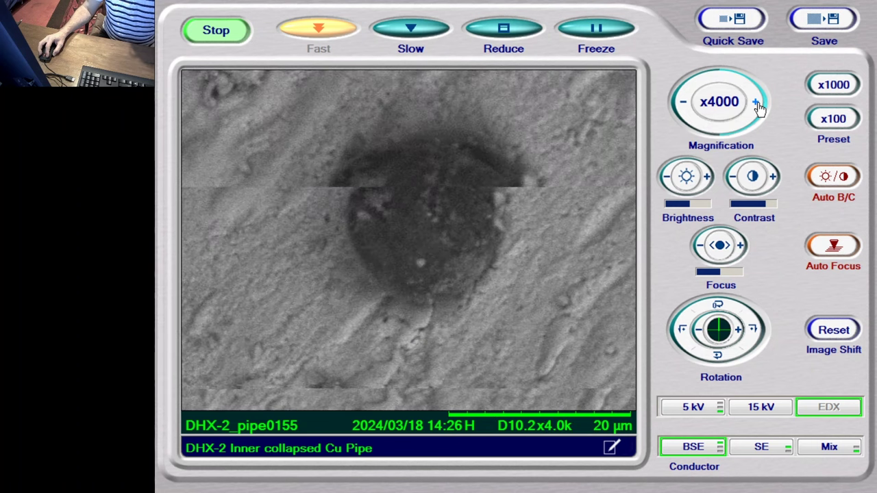
click(757, 104)
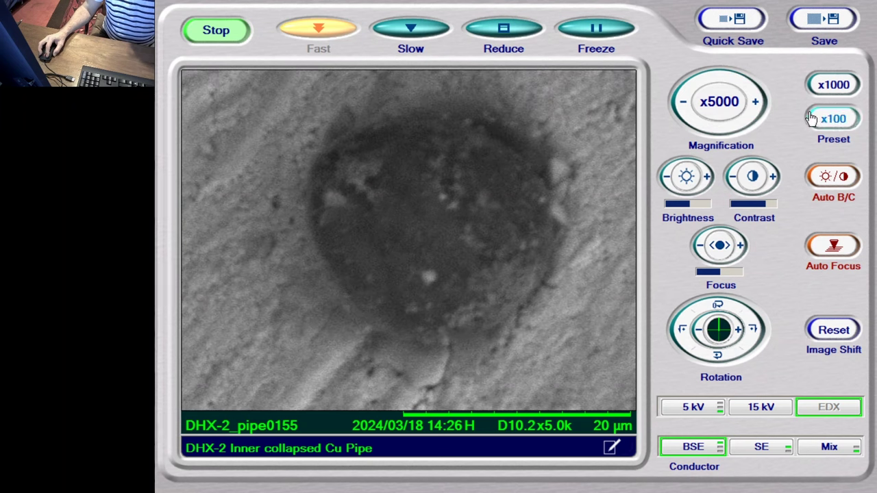
click(839, 248)
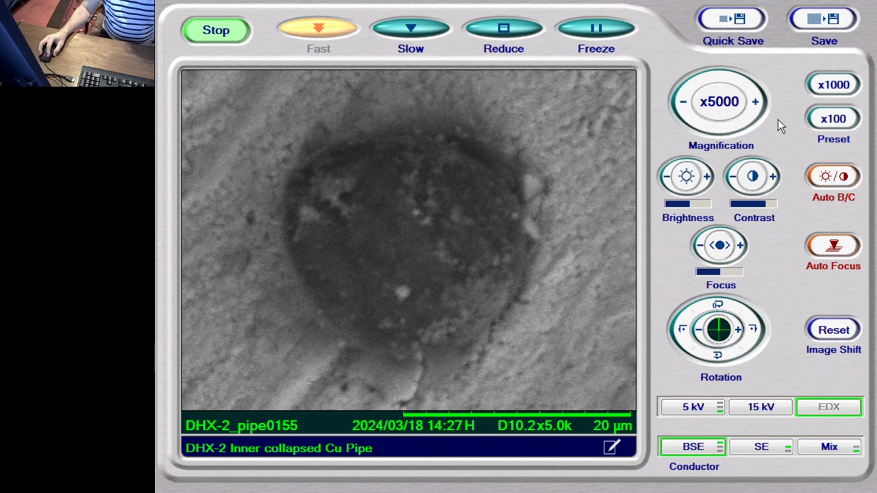
Save the focused x5000 pit image as pipe0156
click(820, 29)
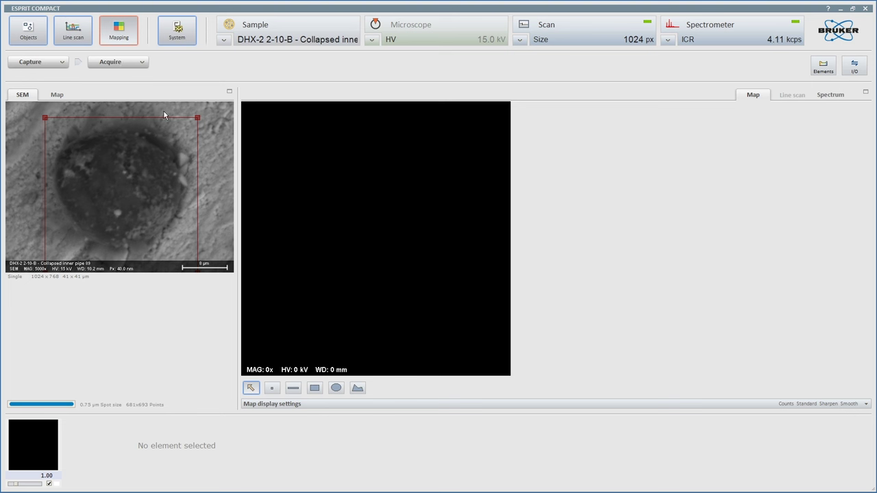
Open the Elements periodic table for the running C, O and Cu map
click(822, 71)
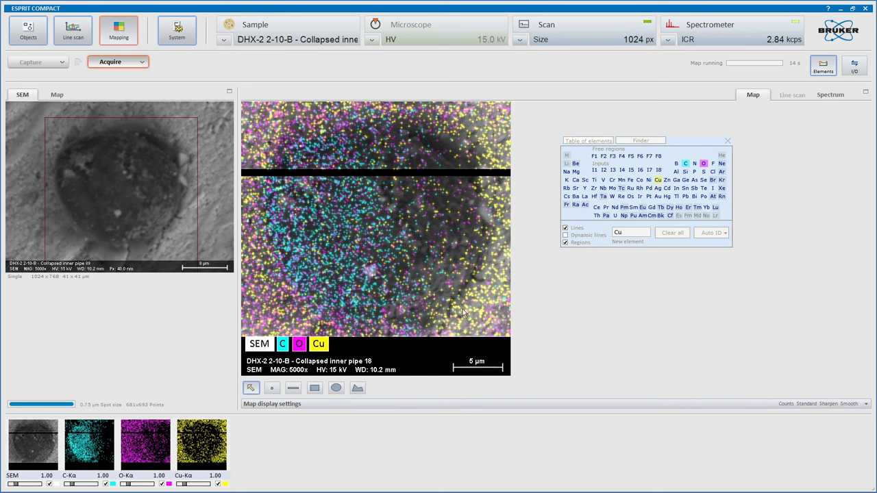
Hide the Cu-Kα and O-Kα maps from the overlay and add nitrogen
click(218, 484)
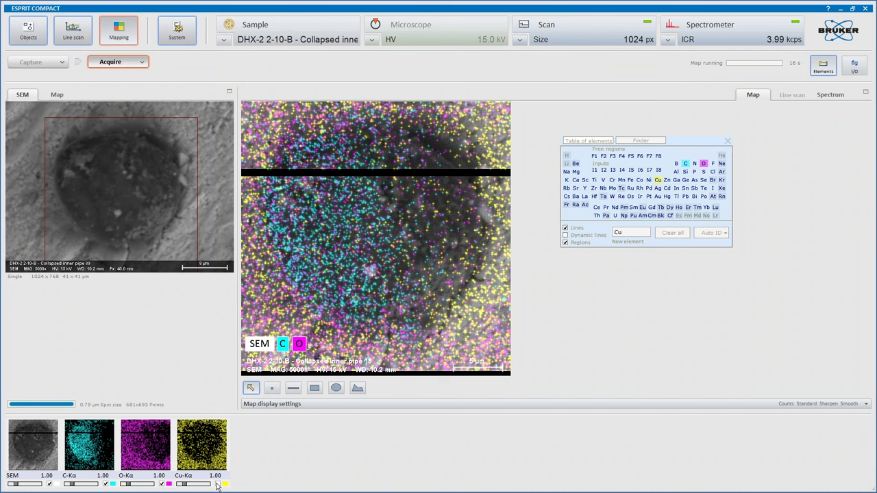
click(162, 484)
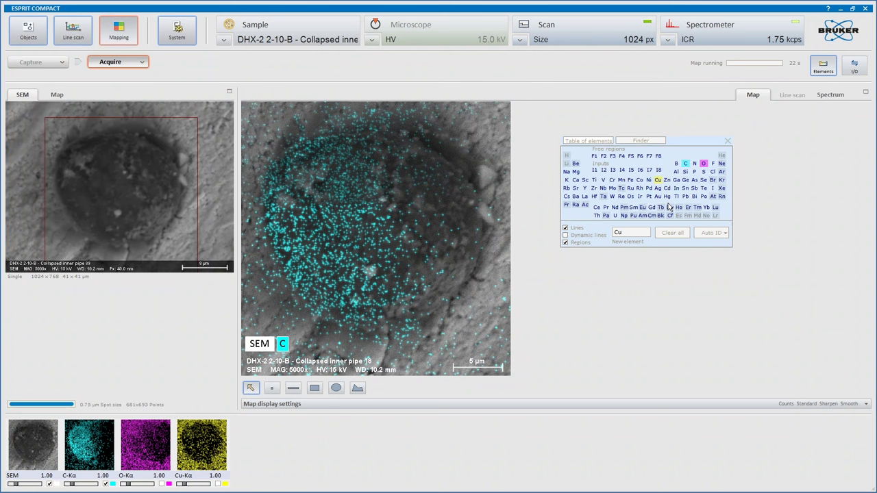
click(694, 164)
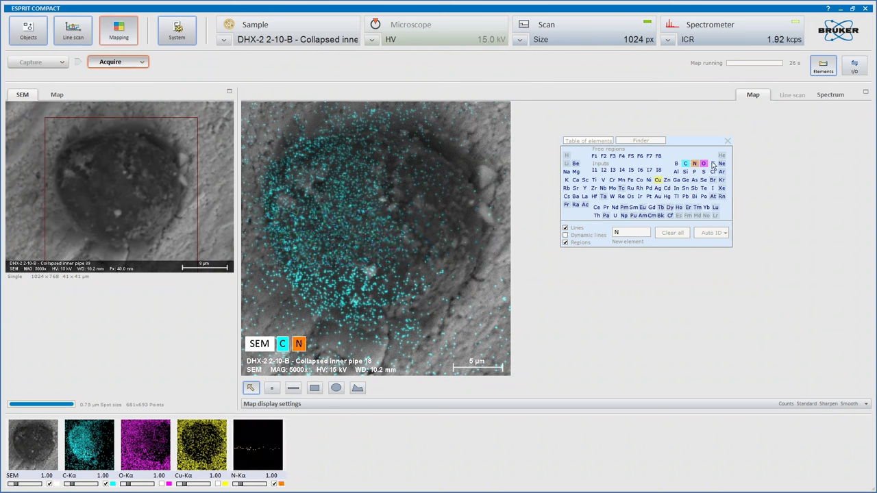
Add F, Na, Al, Si and P to the running map
text(F)
key(Return)
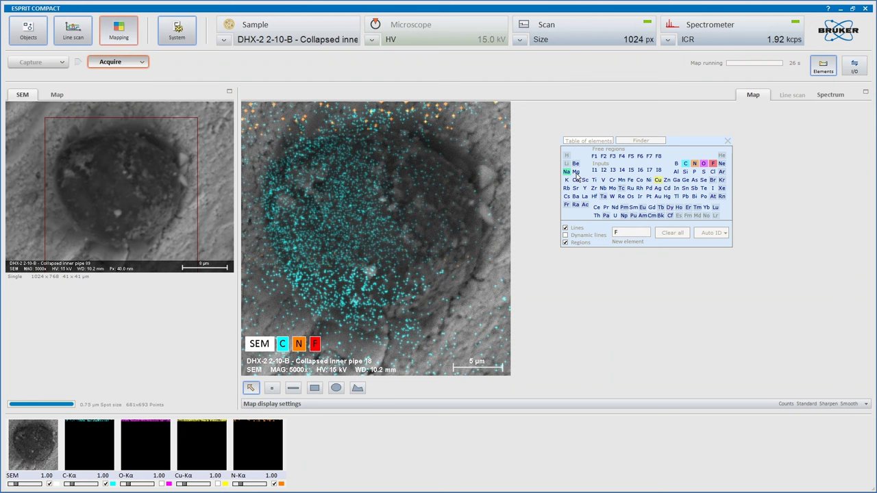
text(Na)
key(Return)
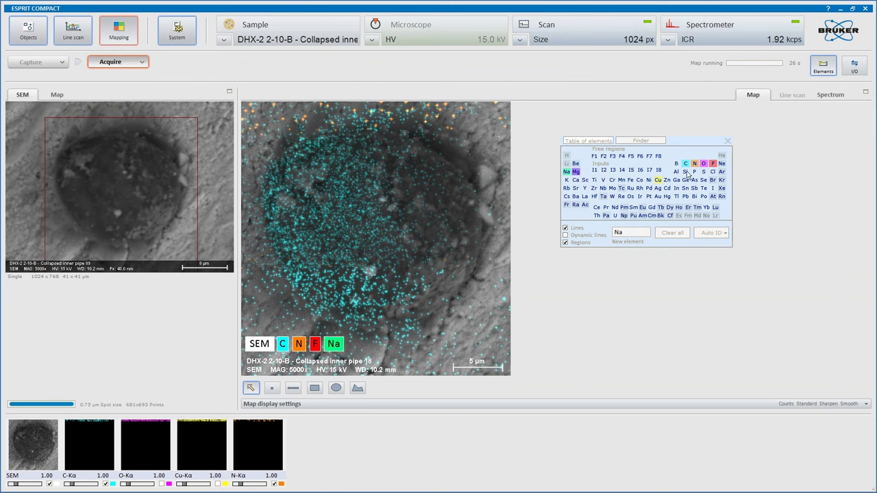
text(Al)
key(Return)
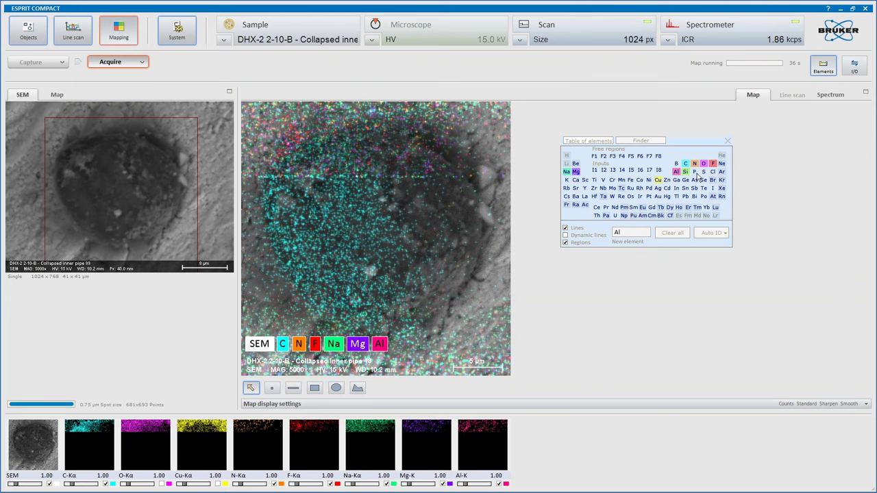
text(Si)
key(Return)
text(P)
key(Return)
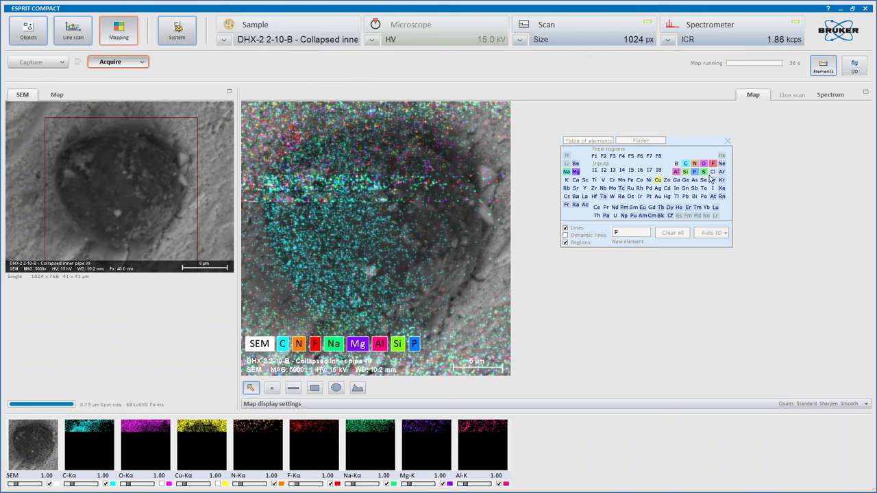
Add S, Cl, K, Ti and Fe to the running map
text(S)
key(Return)
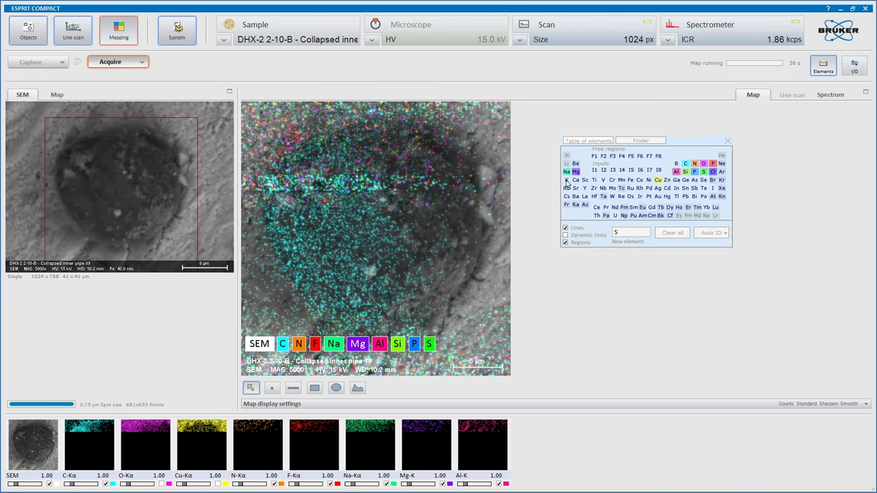
text(Cl)
key(Return)
text(K)
key(Return)
text(Ti)
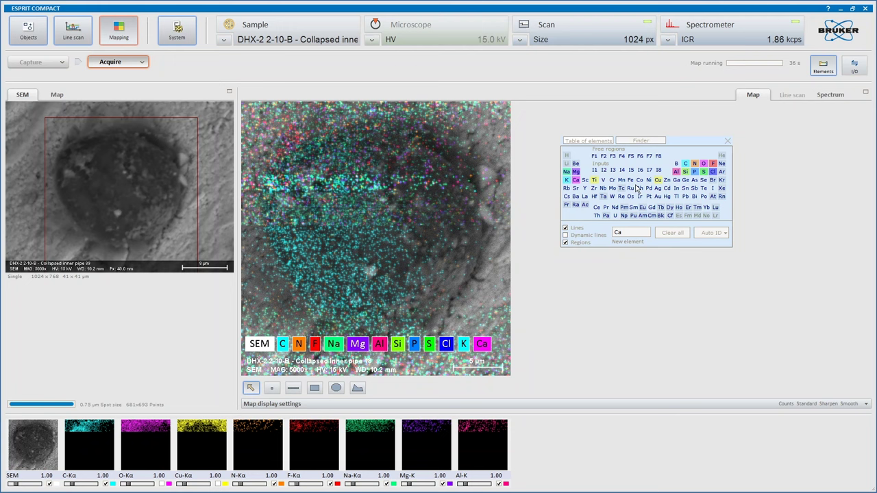
key(Return)
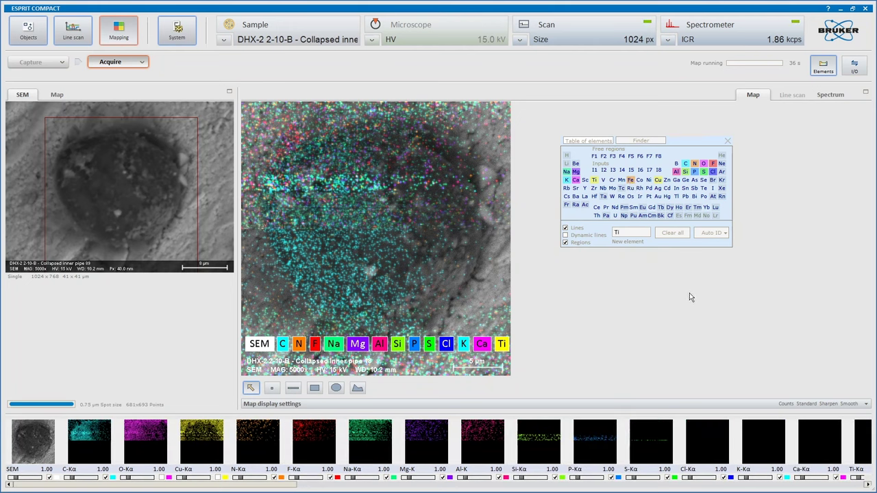
text(Fe)
key(Return)
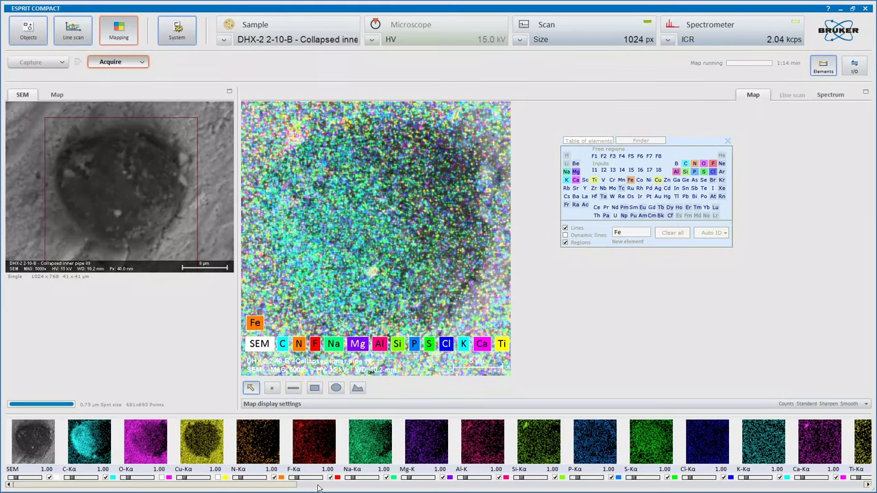
Hide the Ti-Kα, K-Kα and Cl-Kα maps from the composite overlay
drag(305, 486, 678, 489)
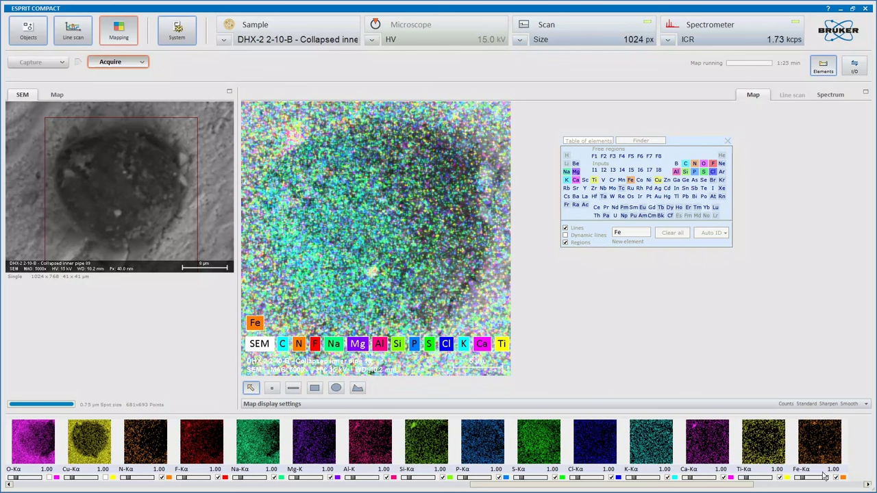
click(781, 478)
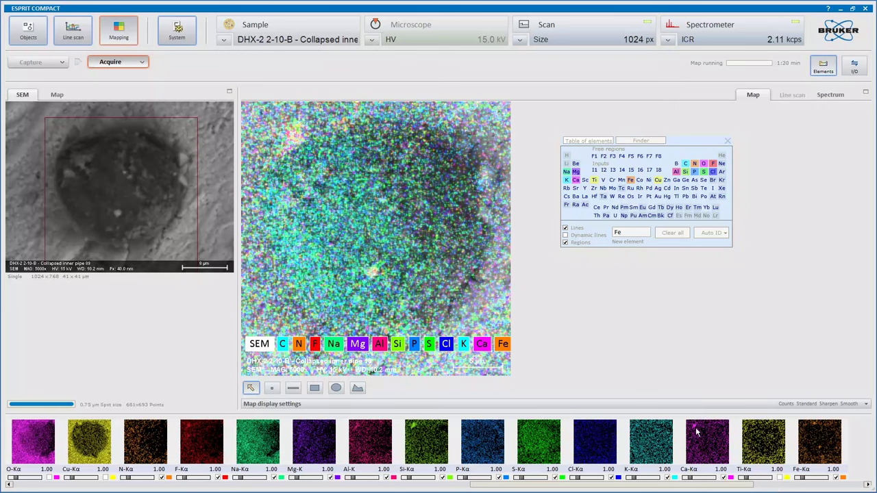
click(668, 478)
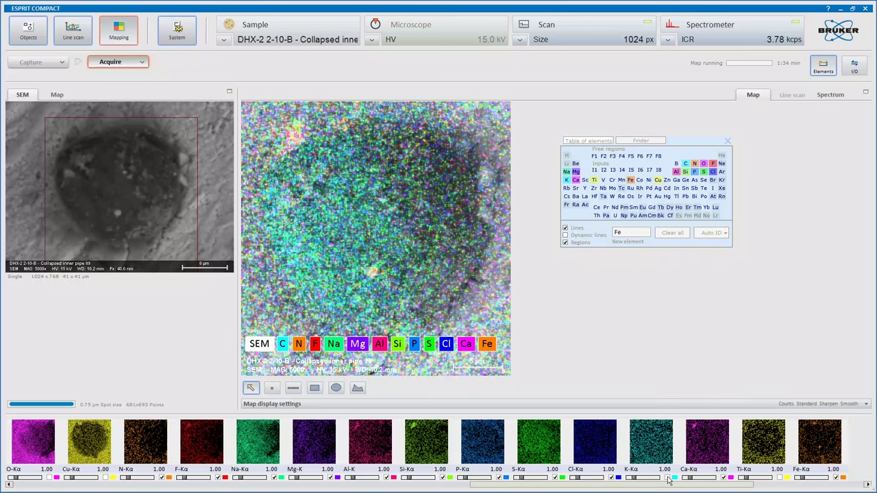
click(611, 478)
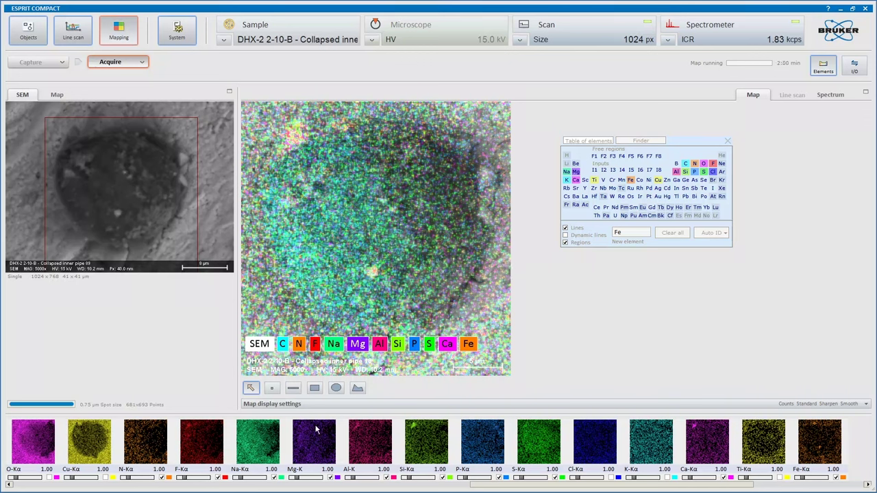
Hide the Mg-K and Na-Kα maps from the composite overlay
click(331, 477)
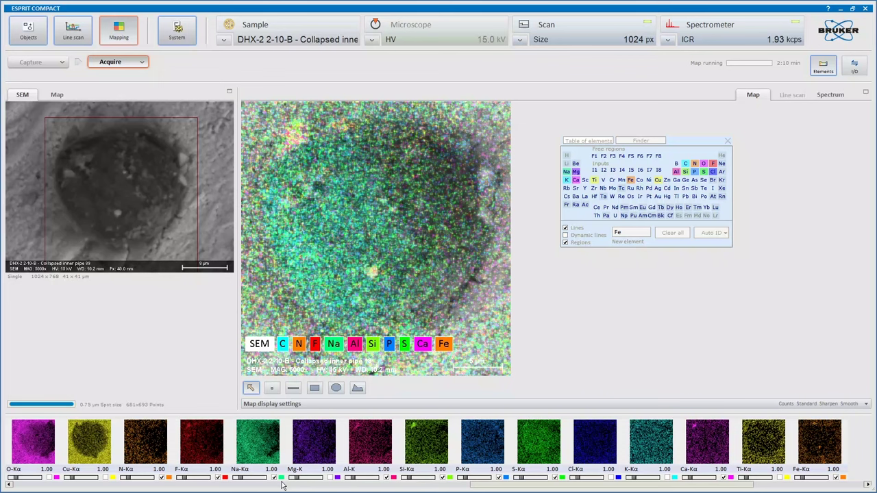
click(274, 477)
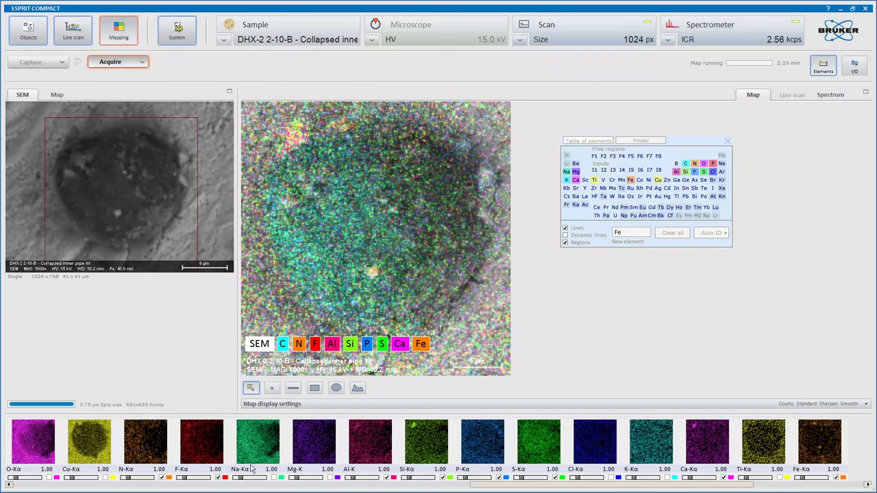
drag(489, 491, 418, 488)
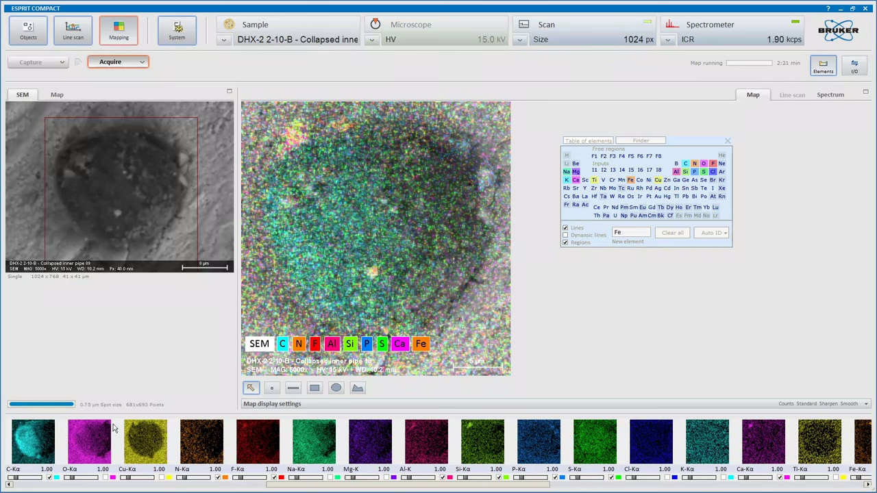
click(239, 486)
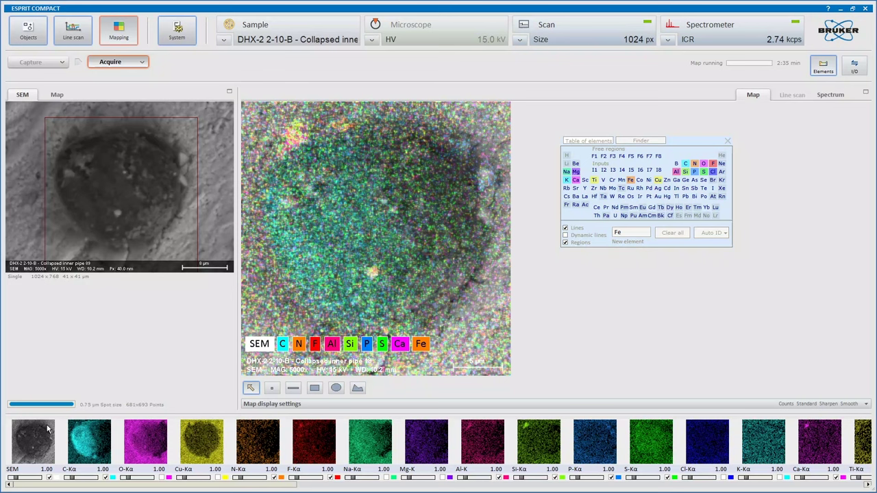
Toggle the carbon layer off and on twice to compare the map
click(106, 479)
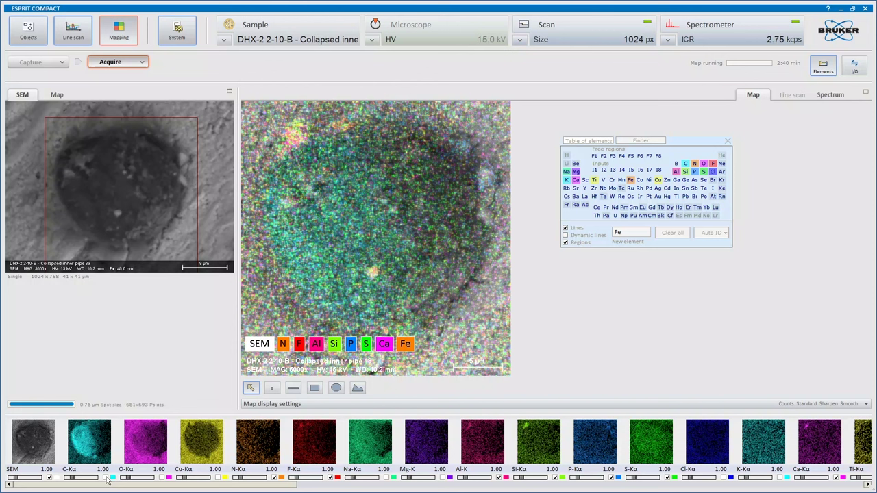
click(105, 478)
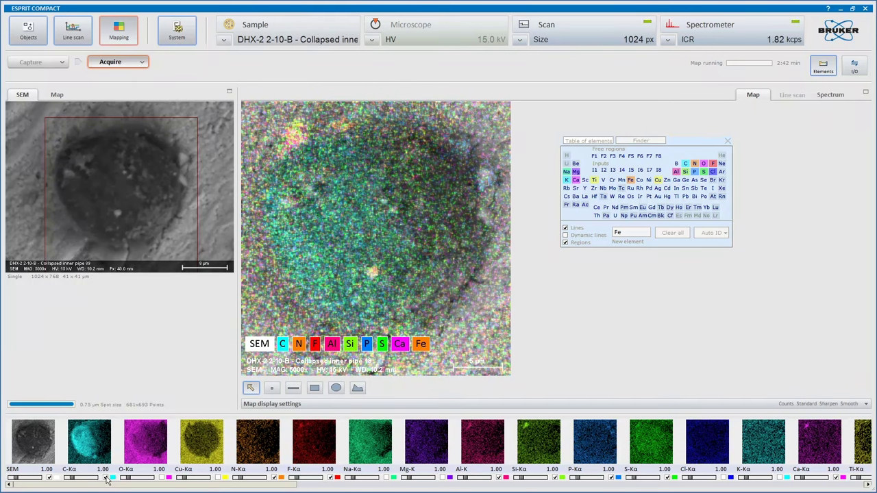
click(105, 479)
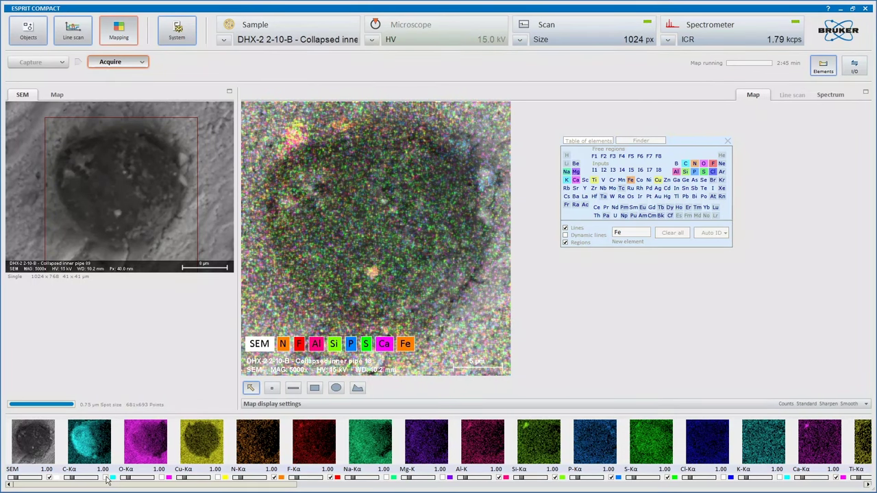
click(106, 478)
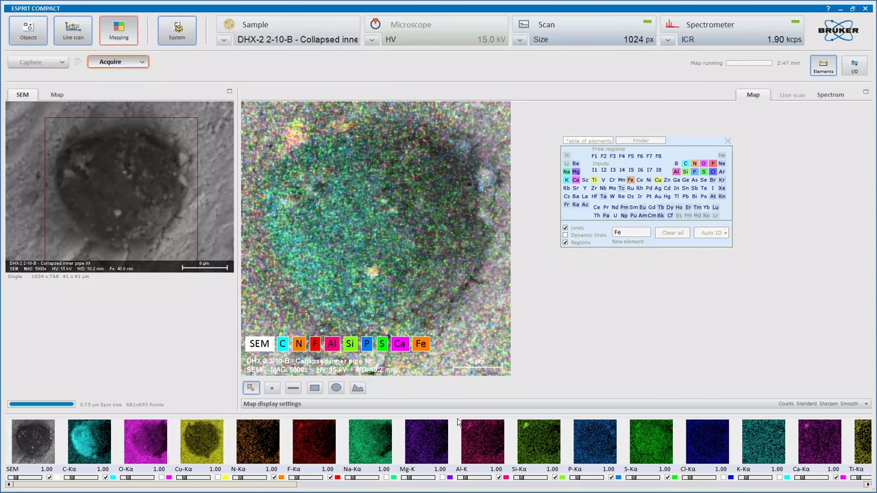
Turn on Absolute scaling and set Map color mixing to Enhanced
click(327, 406)
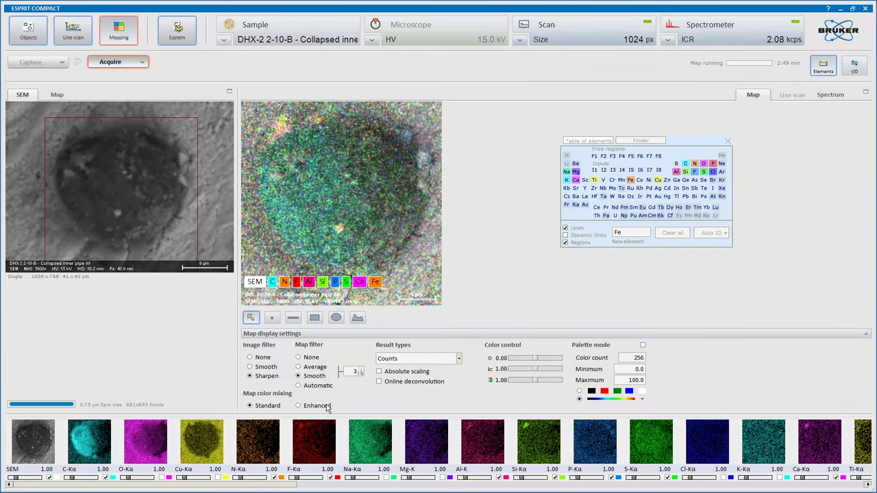
click(381, 372)
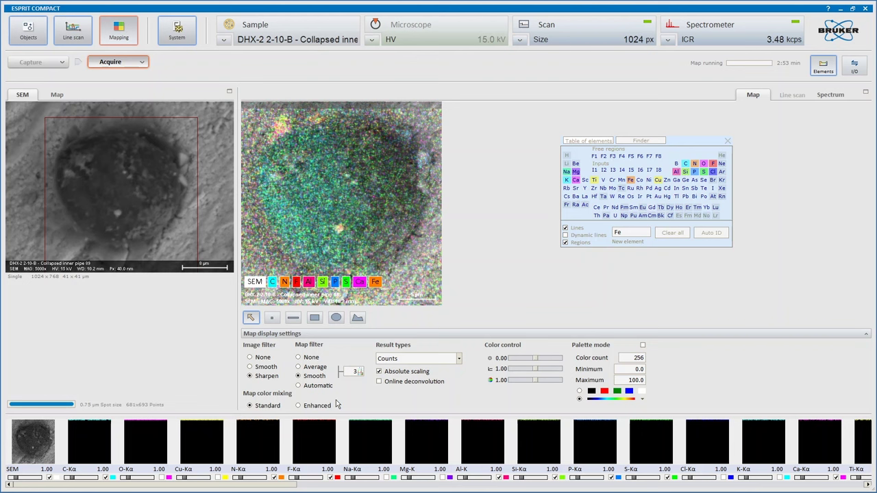
click(299, 405)
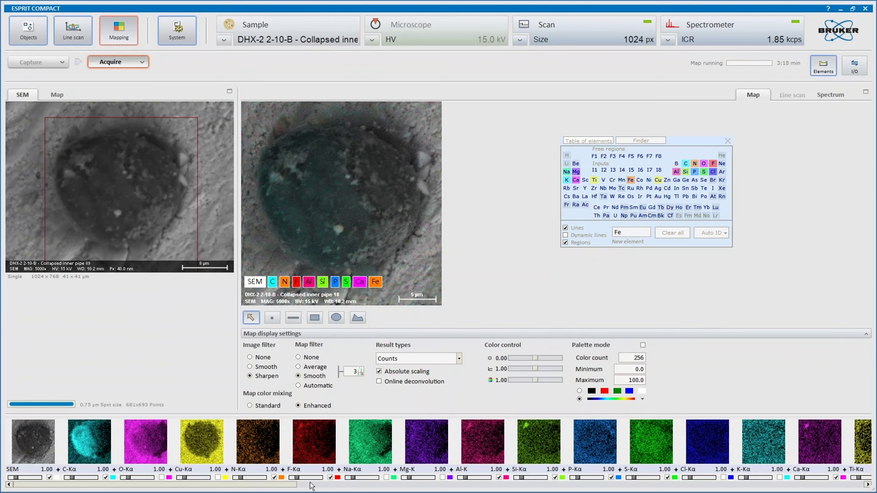
Review the element thumbnail strip and tick Cu-Kα into the composite map
drag(279, 488, 623, 491)
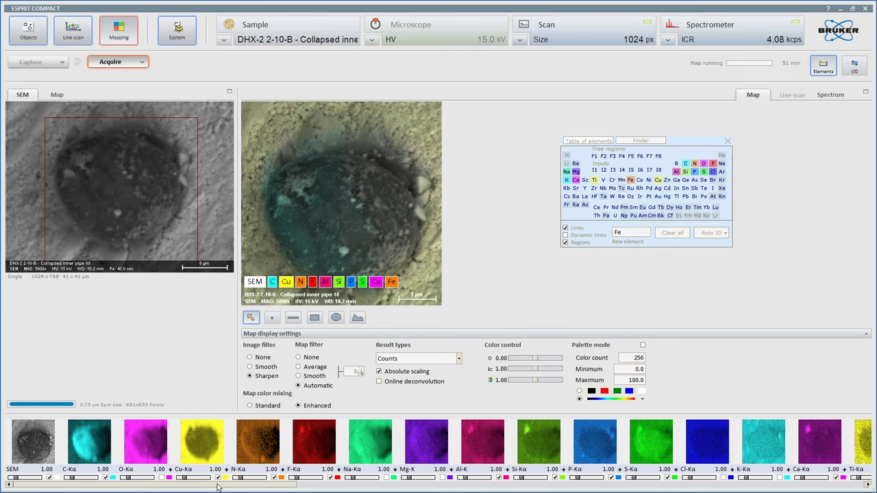
drag(218, 486, 424, 487)
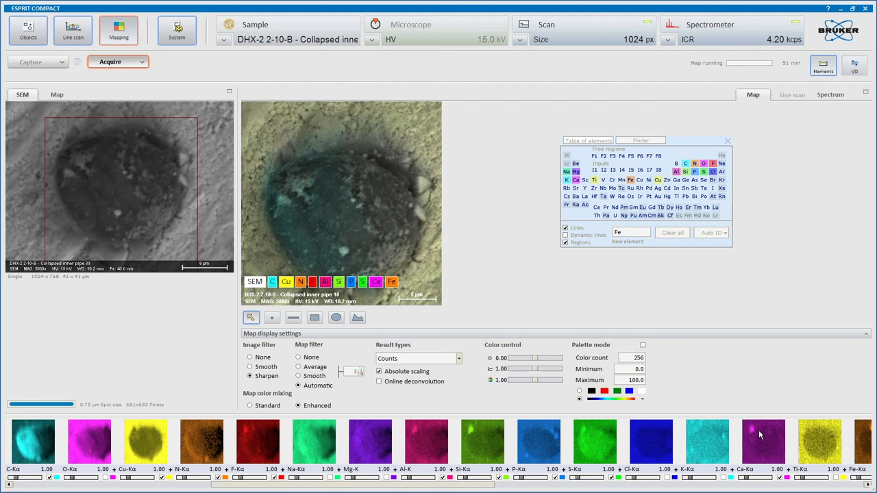
click(561, 488)
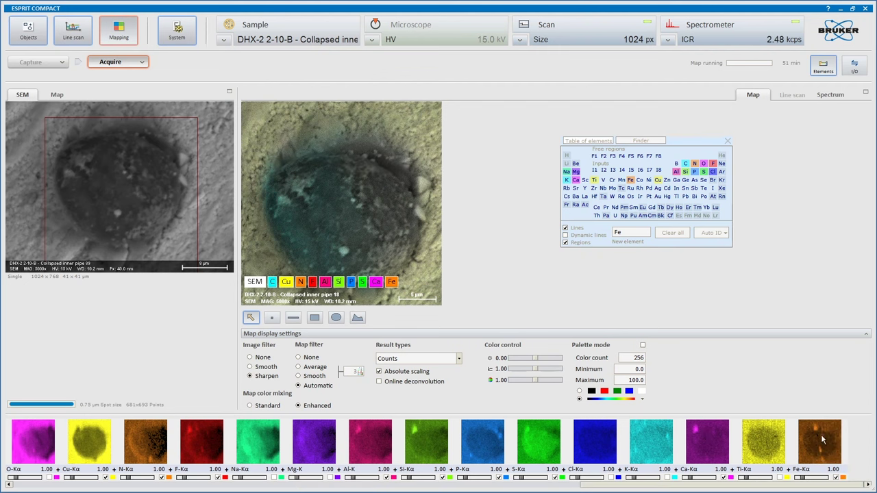